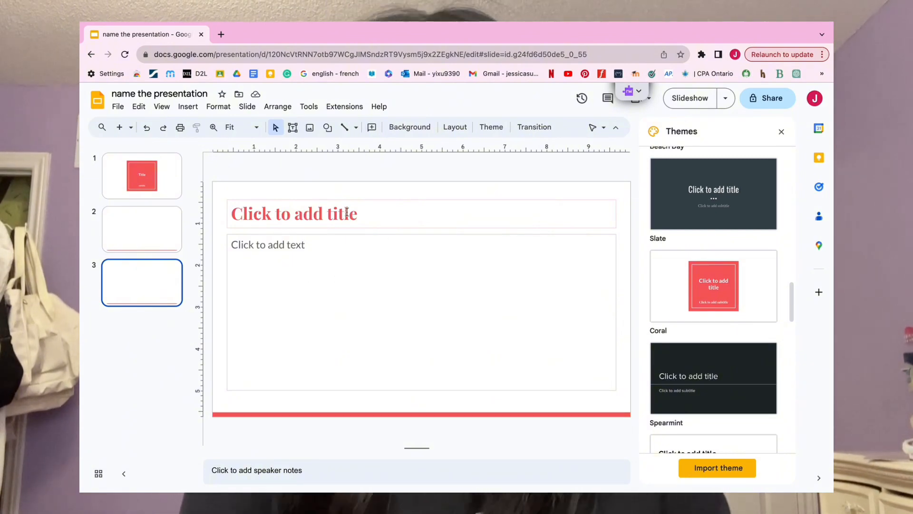
click(130, 128)
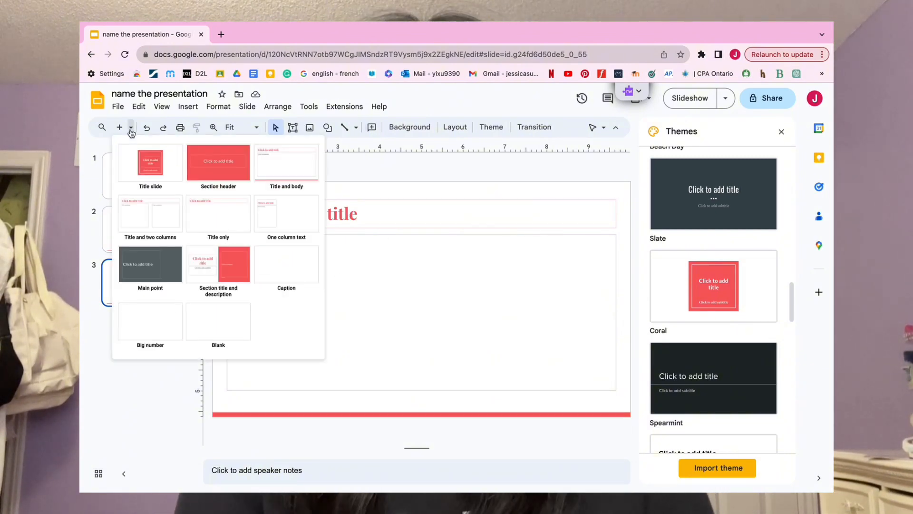
click(272, 221)
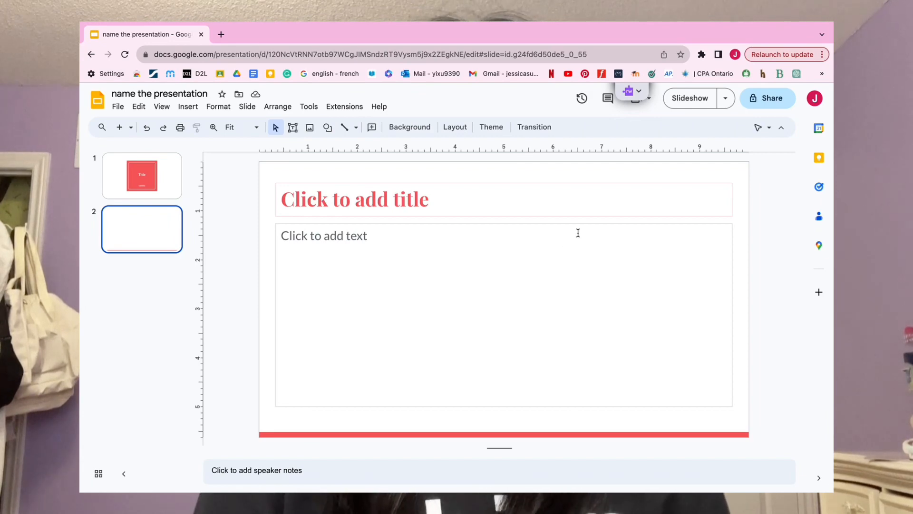
Step: Narrow the body and title placeholders on slide 2 to about 5.1 inches wide, with their right edges aligned
click(577, 234)
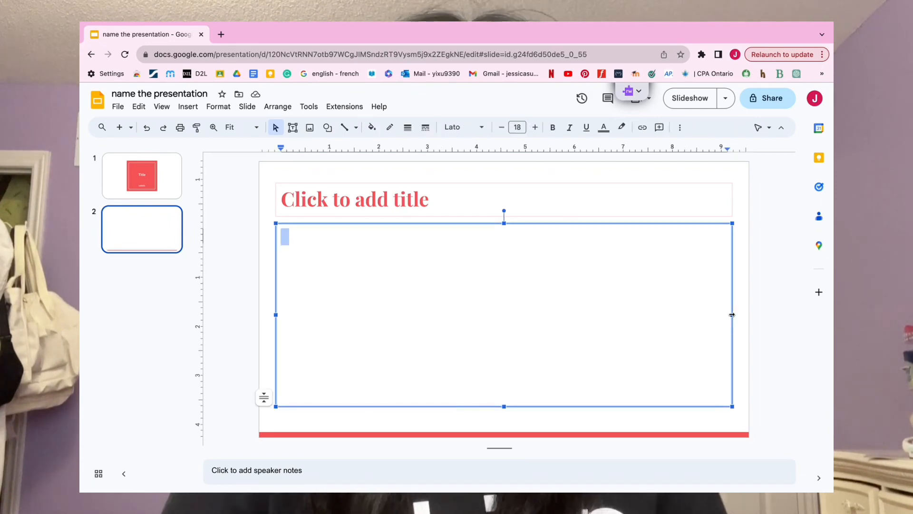
drag(732, 314, 732, 314)
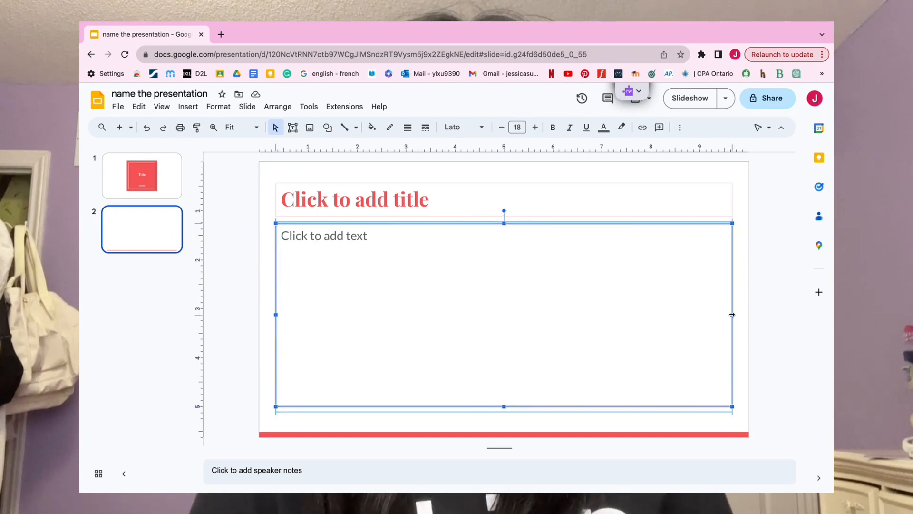
drag(728, 315, 525, 315)
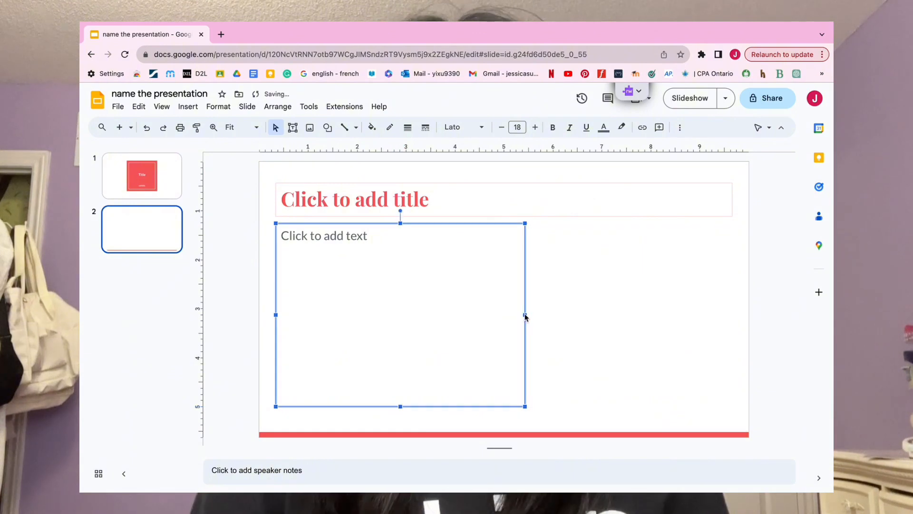
click(659, 197)
drag(735, 203, 525, 192)
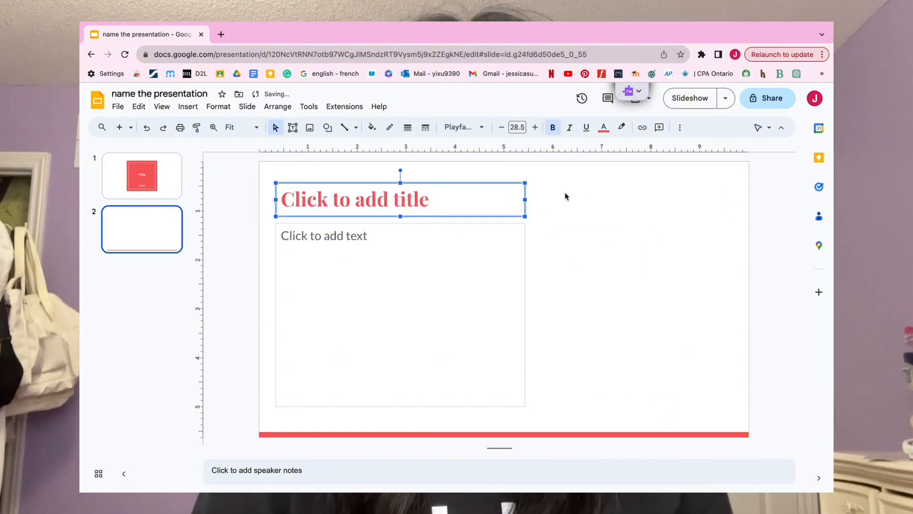
click(568, 195)
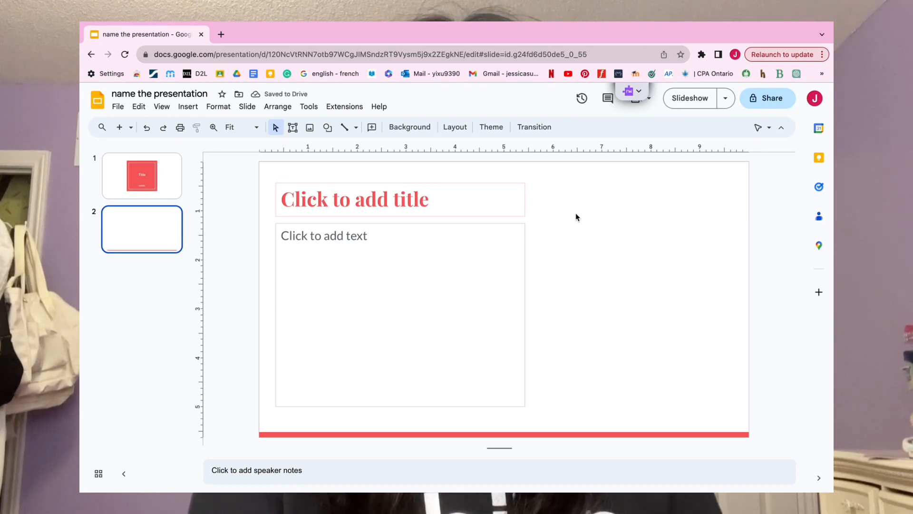
Step: Enter the text "Writing" in the body placeholder of slide 2 and select the word
click(466, 237)
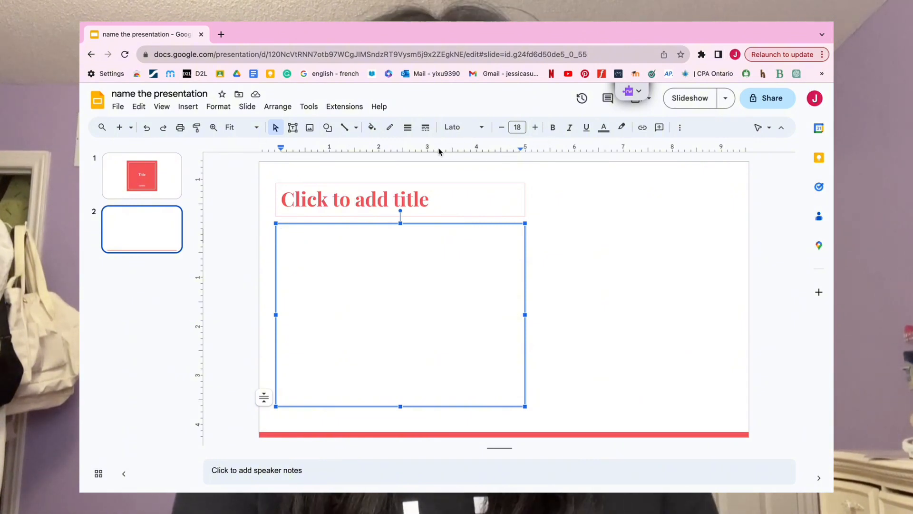
text(wr)
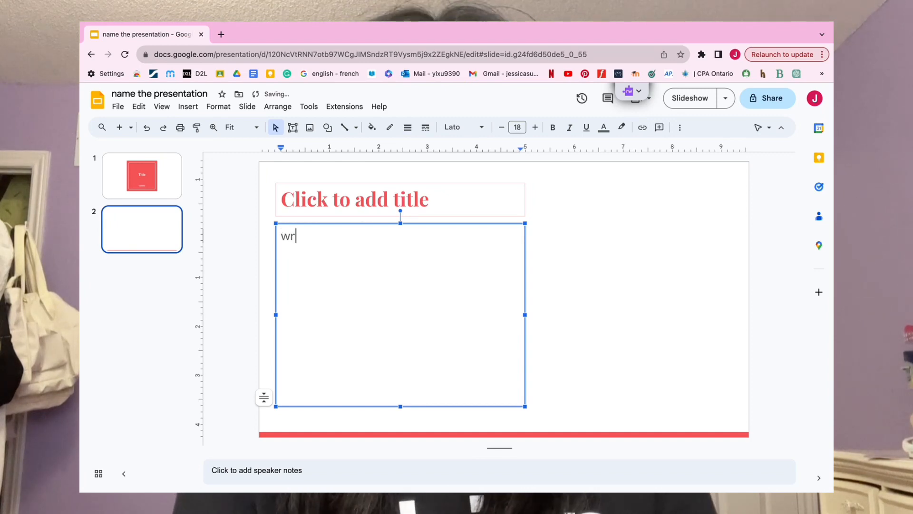
text(iting)
double_click(300, 235)
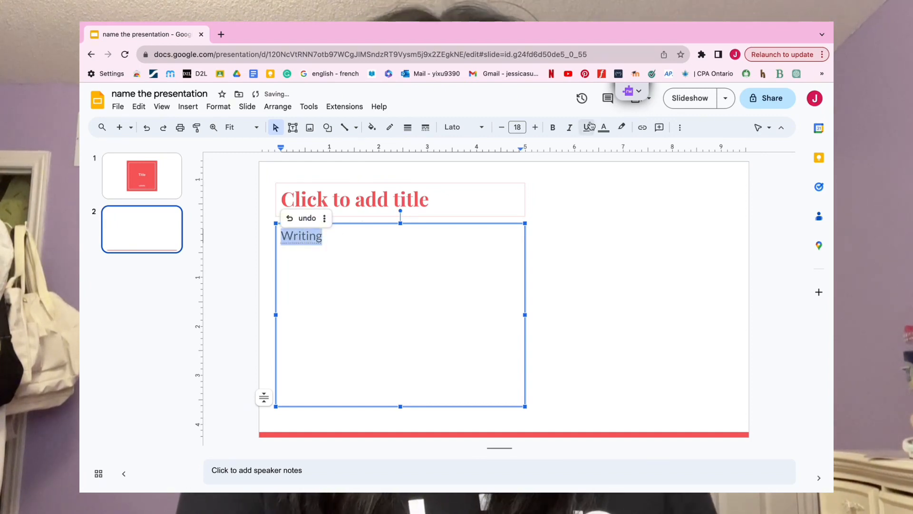
Step: Try bold, italic and underline on the word "Writing", and remove all three styles again
click(553, 127)
click(569, 127)
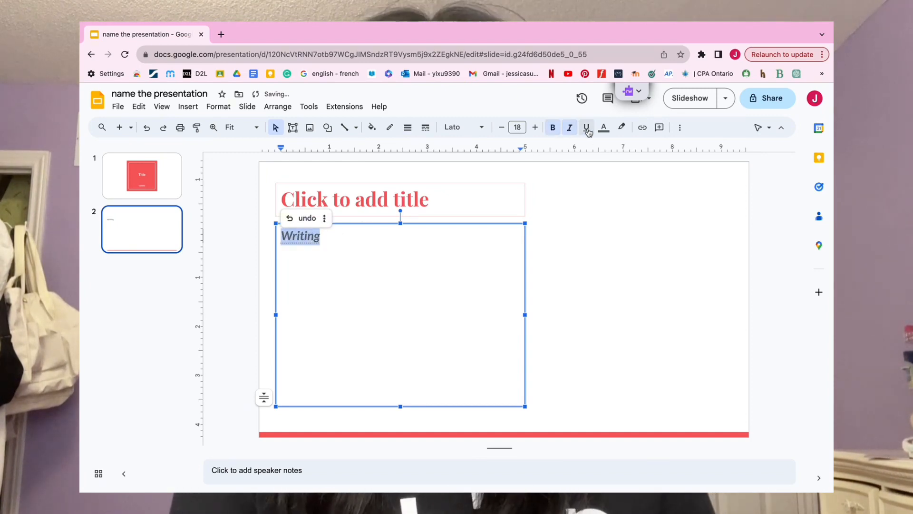
click(587, 128)
click(588, 131)
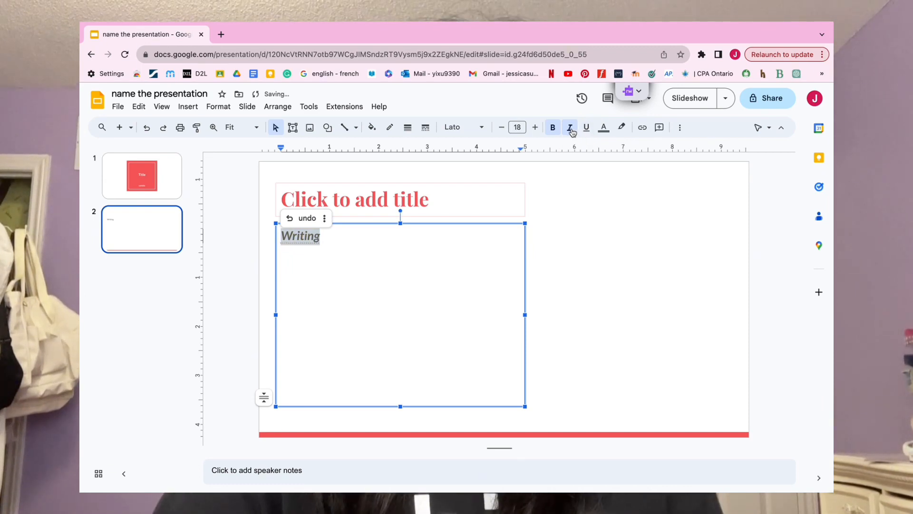
click(570, 131)
click(552, 129)
click(603, 127)
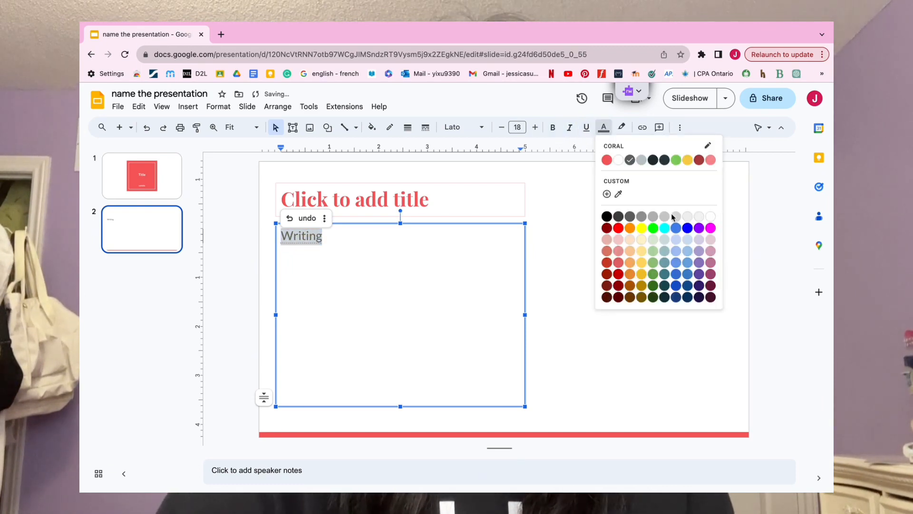
click(621, 129)
click(622, 129)
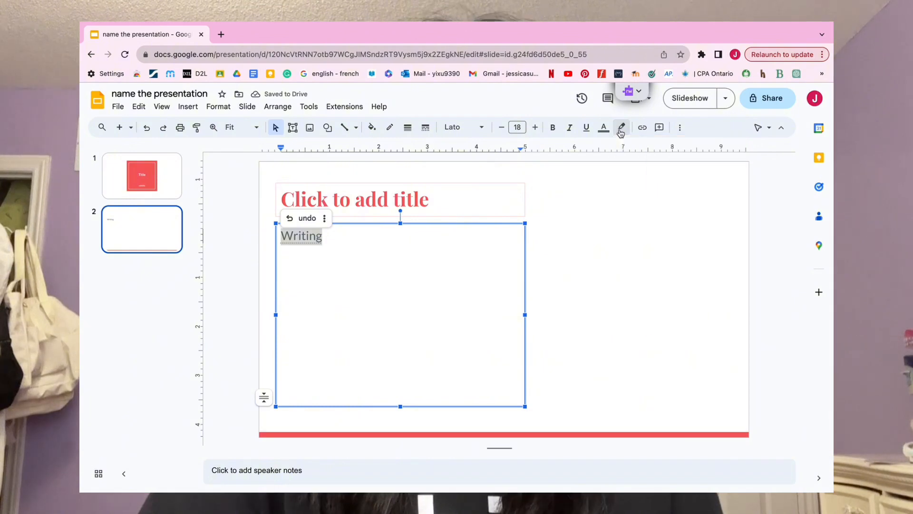
Step: Increase the font size of the word "Writing" to 25
click(535, 129)
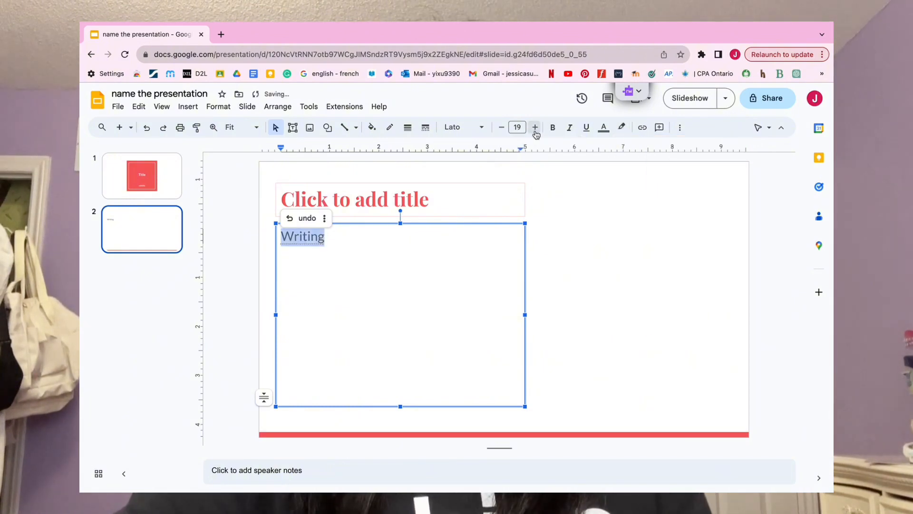
click(535, 130)
click(535, 129)
click(535, 130)
click(535, 129)
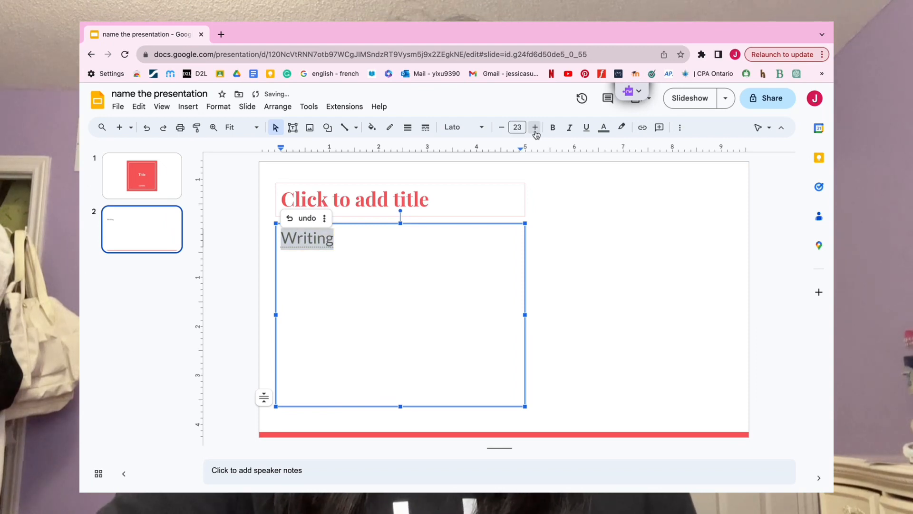
click(535, 129)
click(536, 129)
click(472, 130)
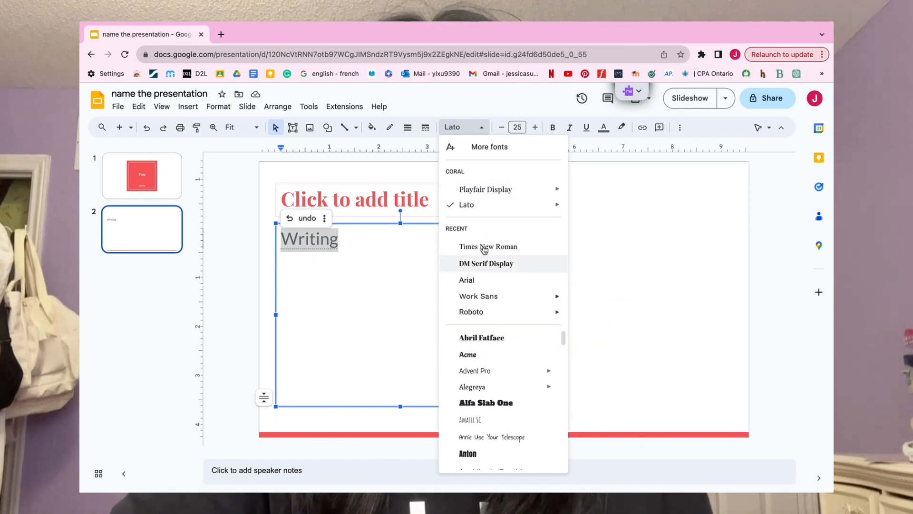
click(484, 129)
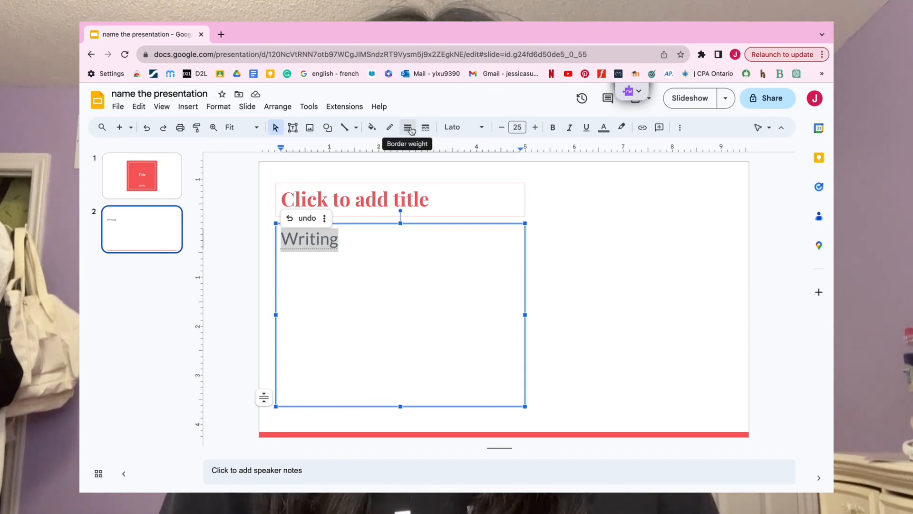
Step: Give the body text box a 4px border in the Coral theme's red
click(411, 129)
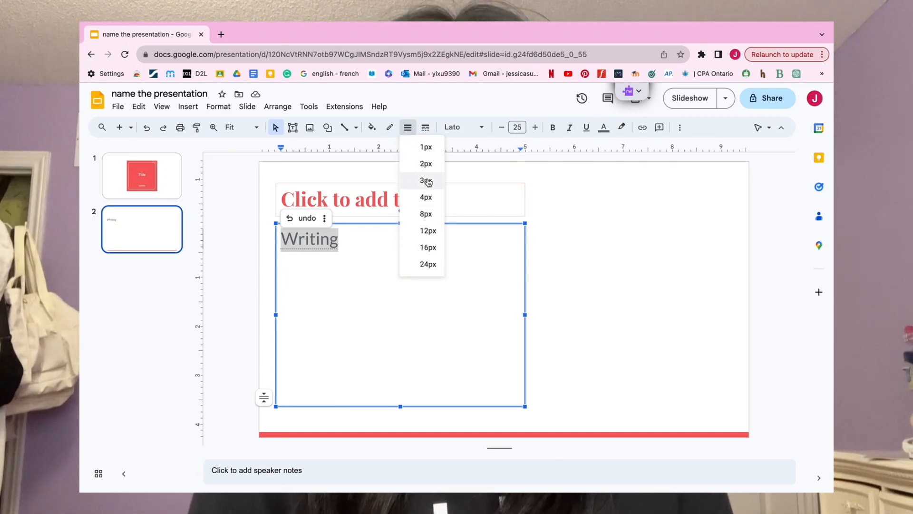
click(428, 200)
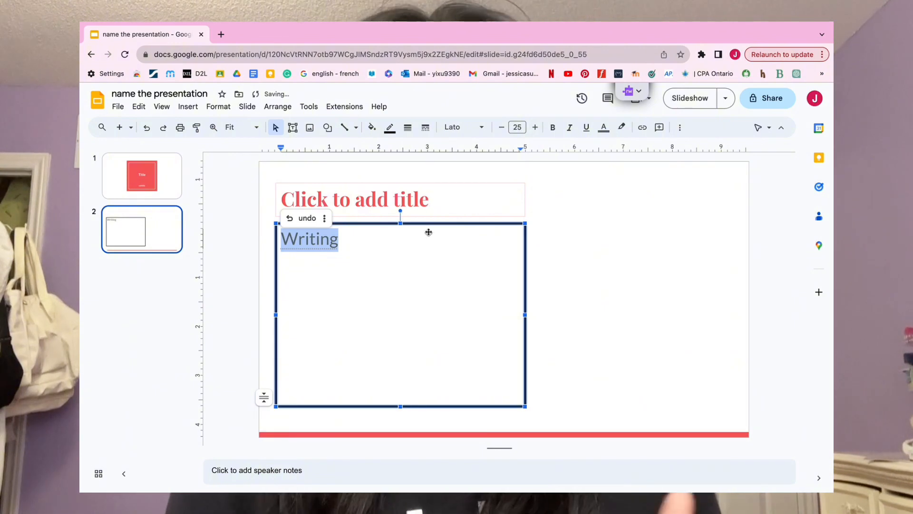
click(423, 251)
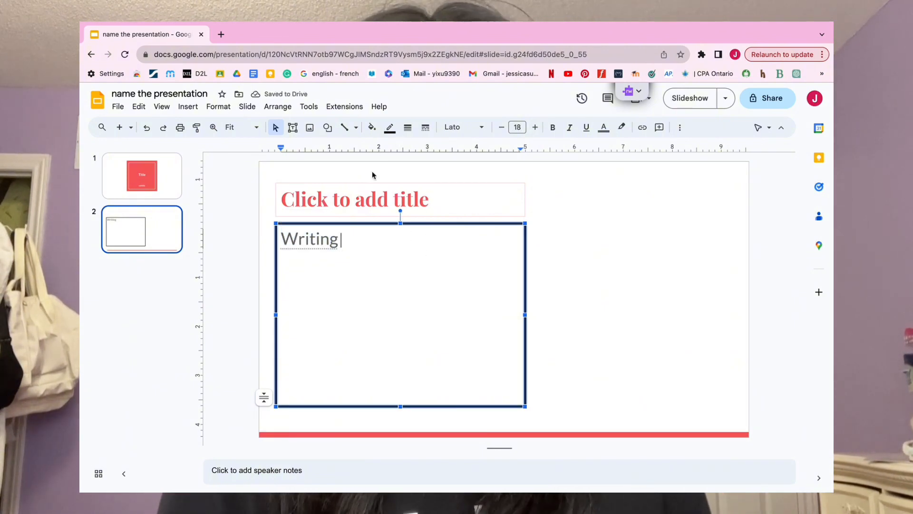
click(389, 126)
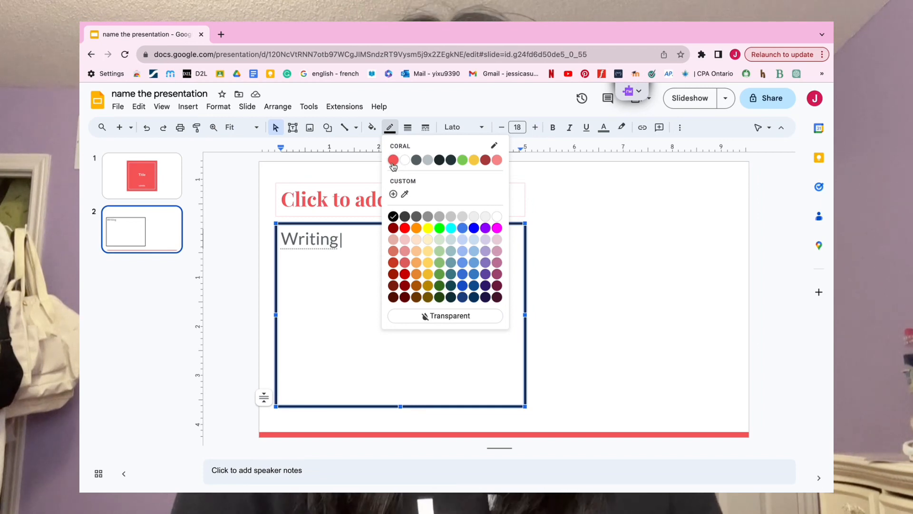
click(393, 160)
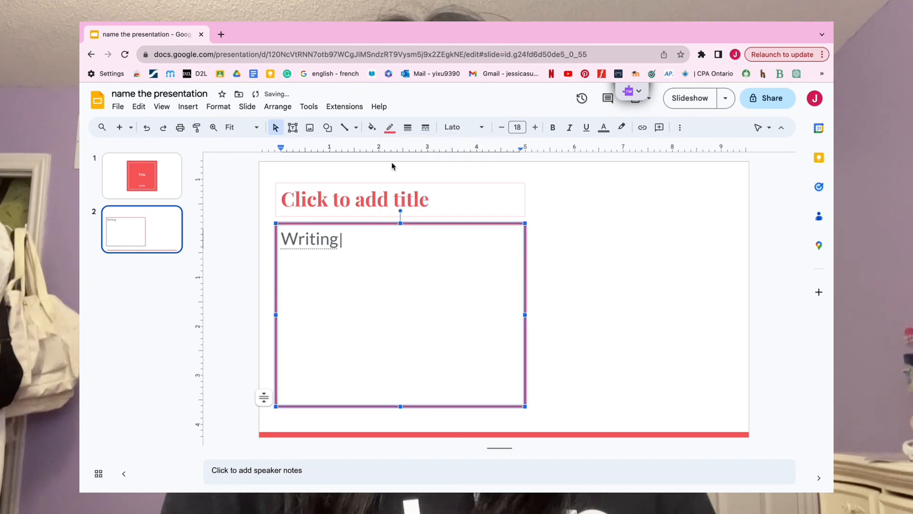
double_click(360, 241)
key(BackSpace)
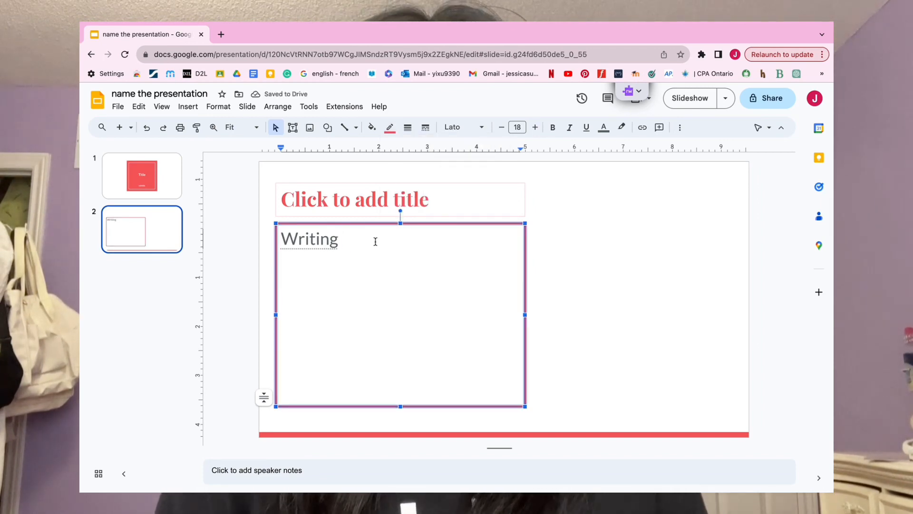
click(554, 246)
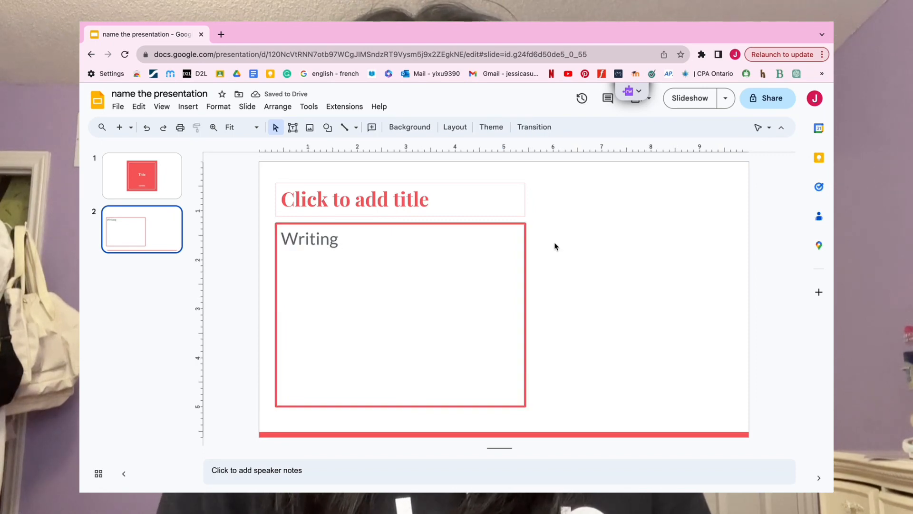
Step: Fill the body text box with the Coral theme's light red colour
click(366, 238)
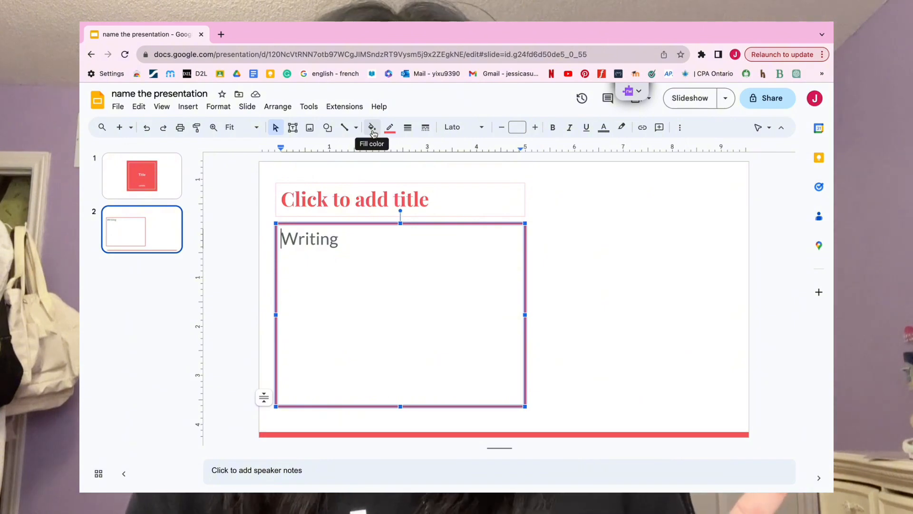
click(374, 133)
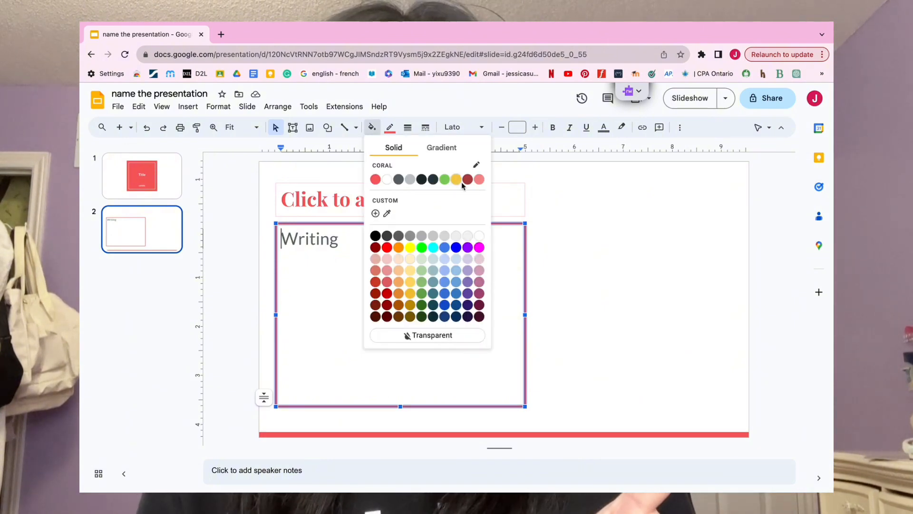
click(478, 181)
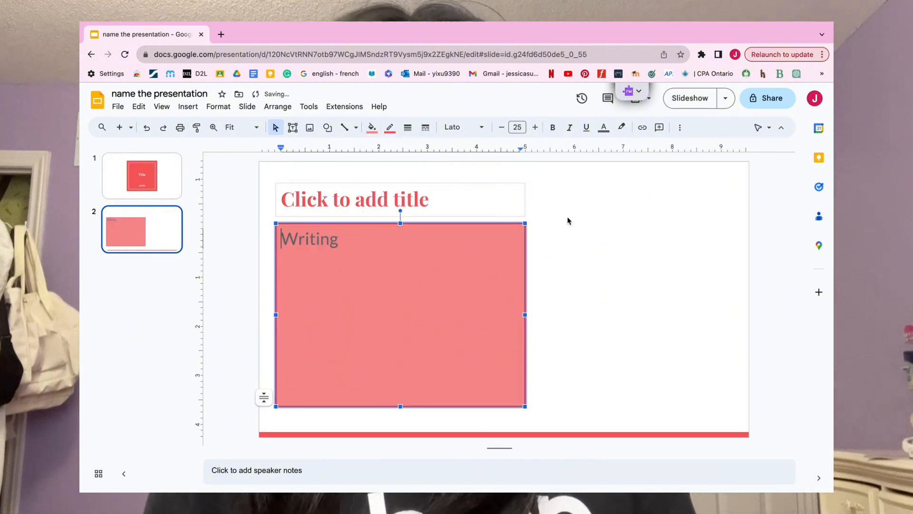
click(577, 228)
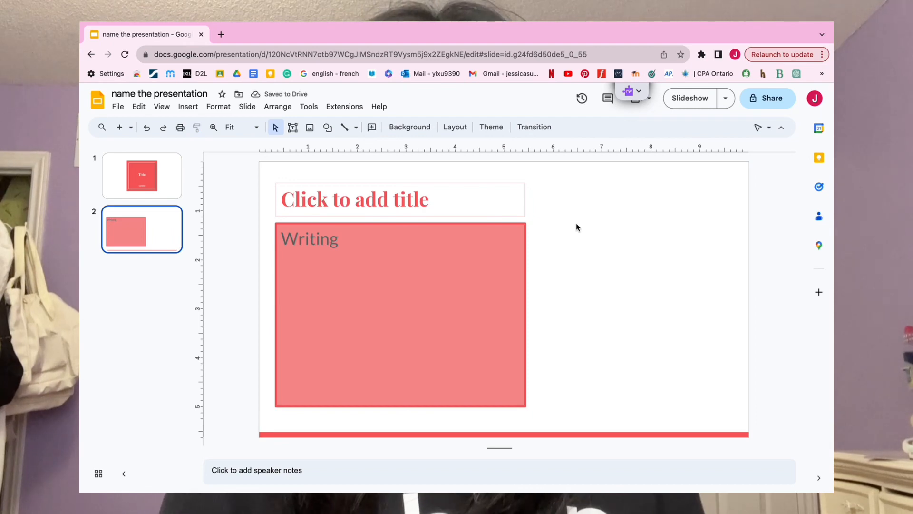
double_click(333, 239)
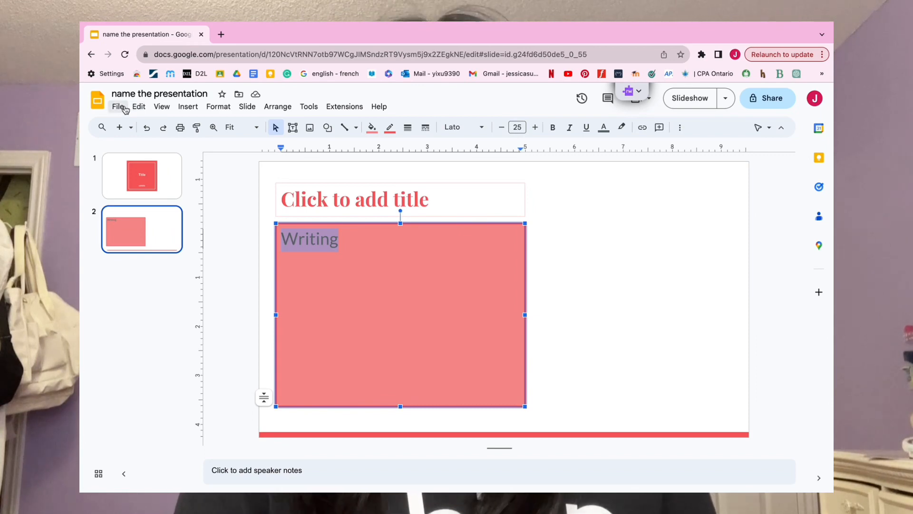
click(125, 109)
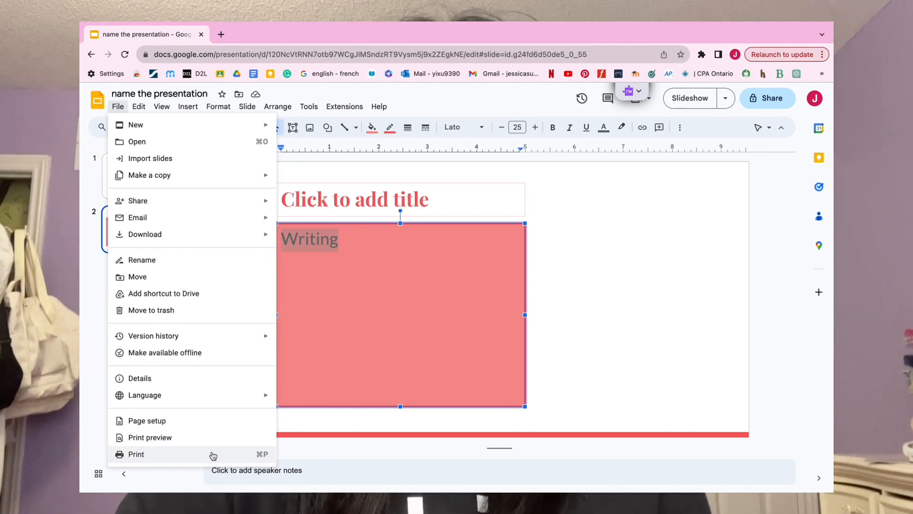
click(189, 108)
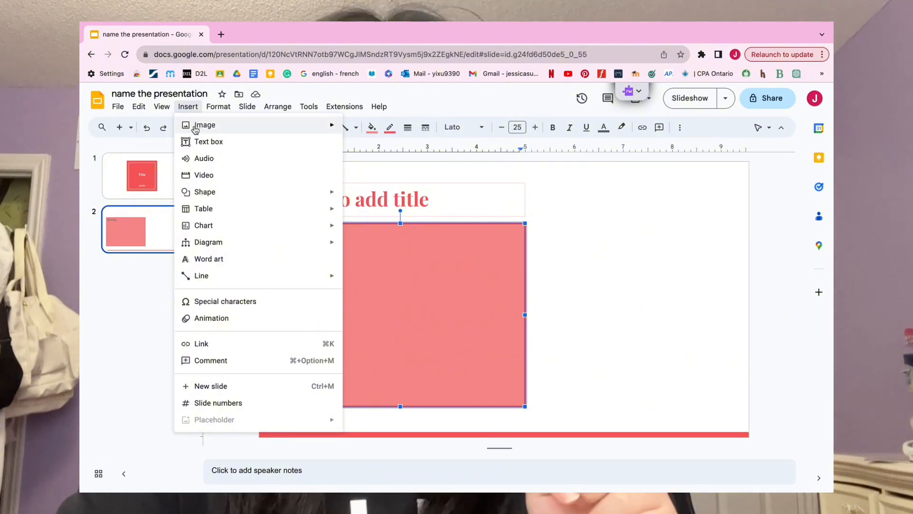
mouse_move(220, 127)
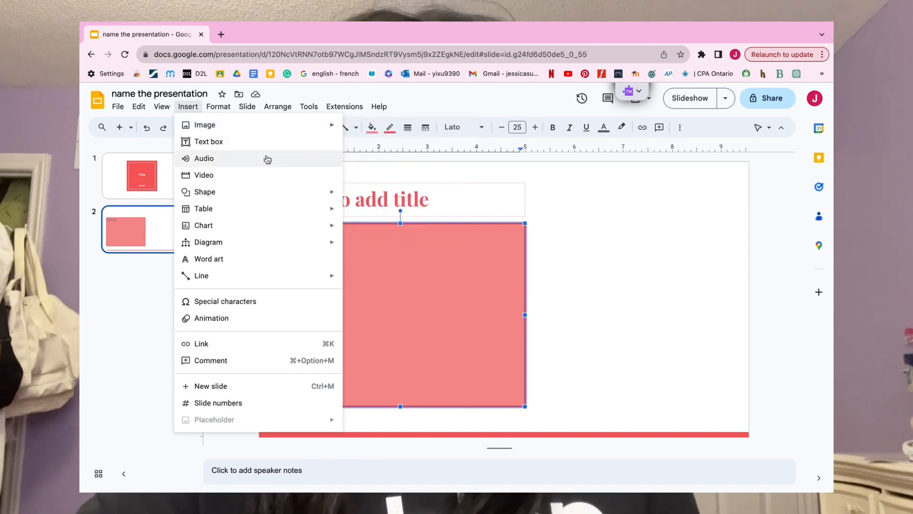
click(189, 108)
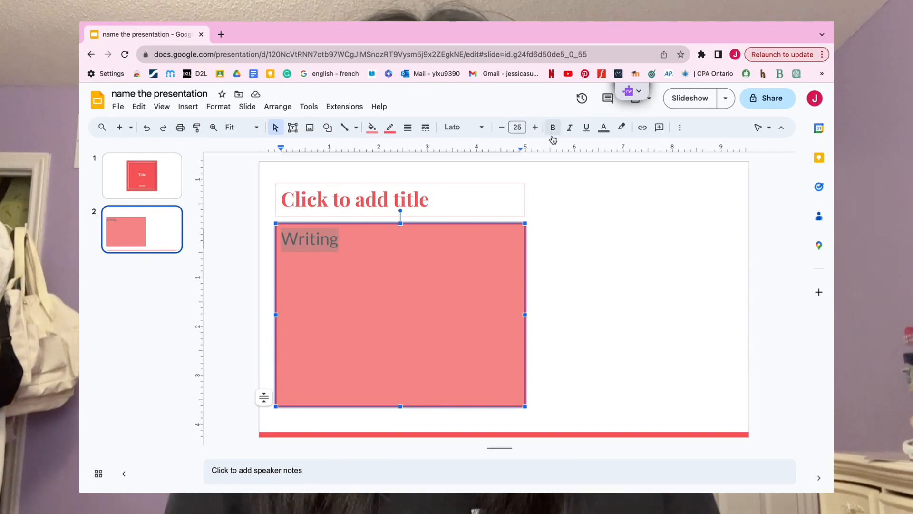
click(568, 181)
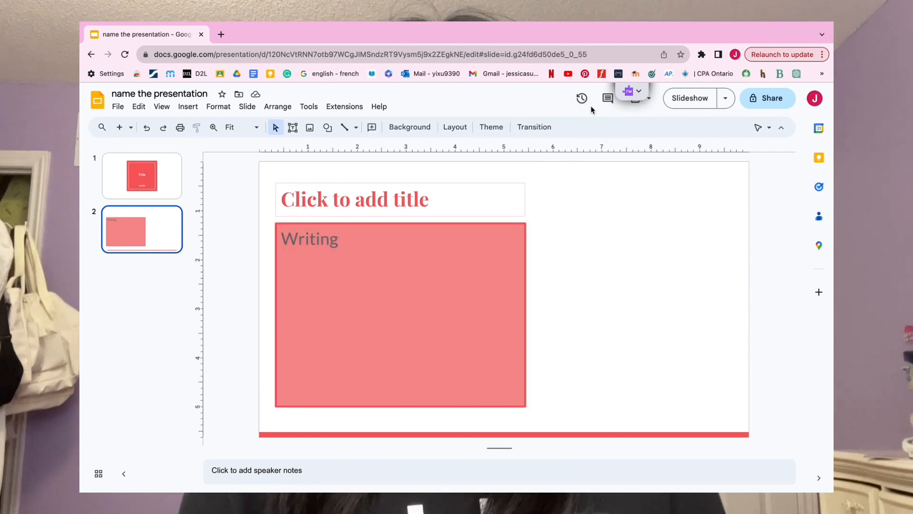
Step: Check the presentation's comments, close them, and preview slide 2 as a full-screen slideshow before returning to editing
click(608, 100)
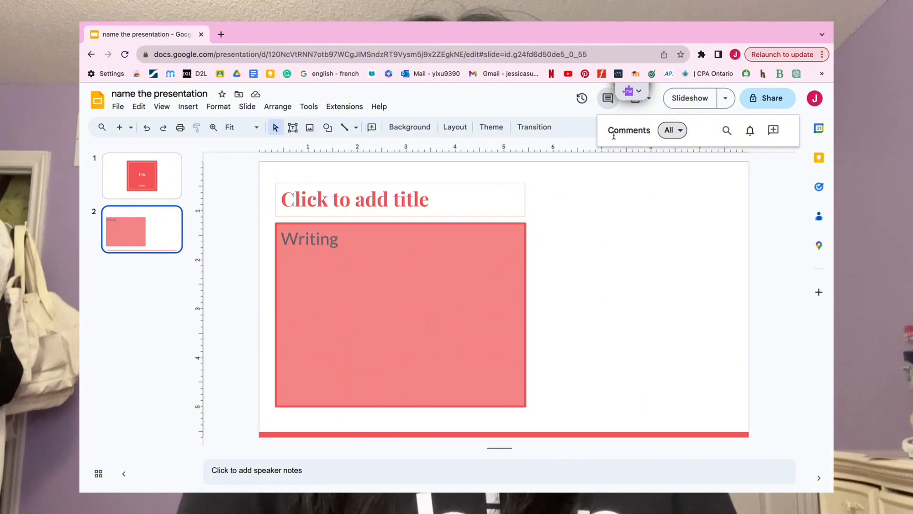
click(678, 160)
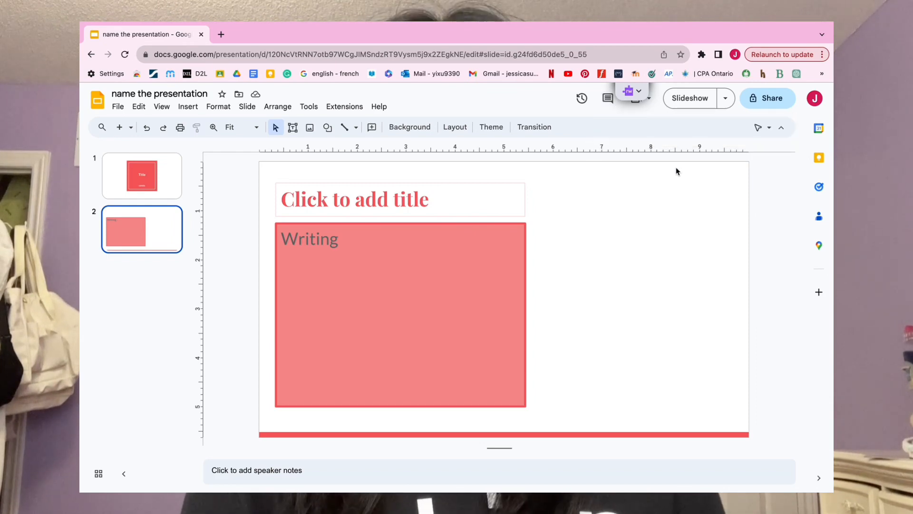
click(686, 101)
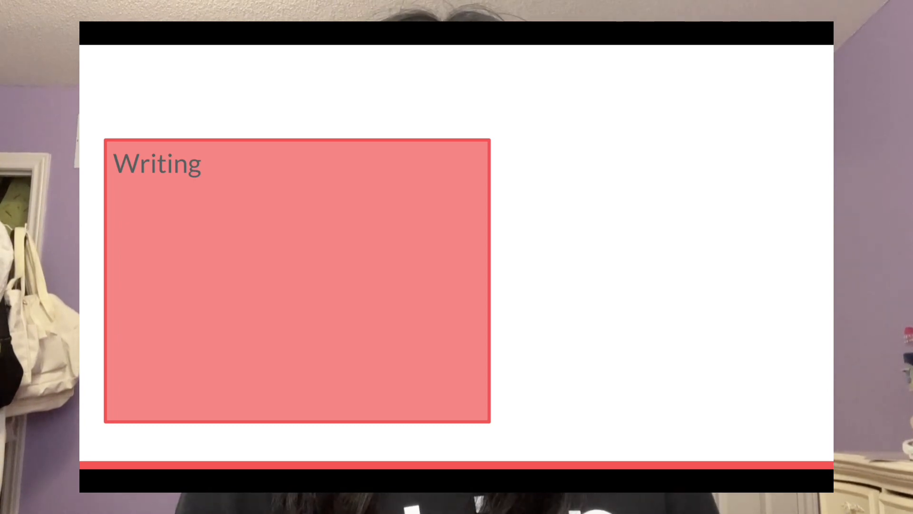
key(Escape)
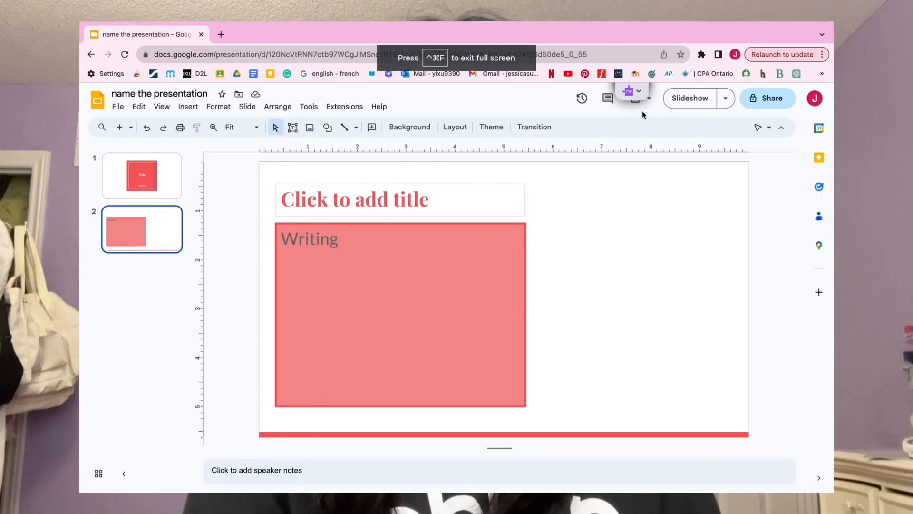
Step: Start sharing the presentation by adding the collaborator's e-mail address, and open the access role options for that person
click(766, 103)
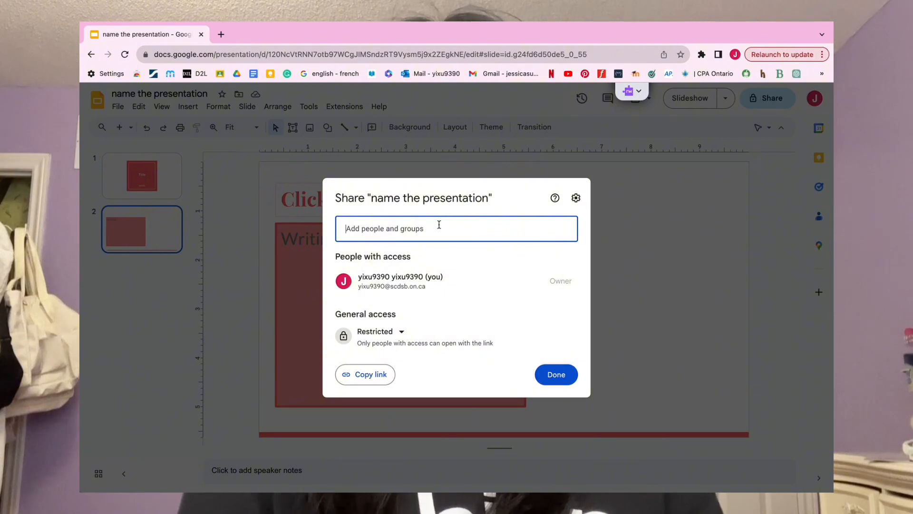
click(439, 224)
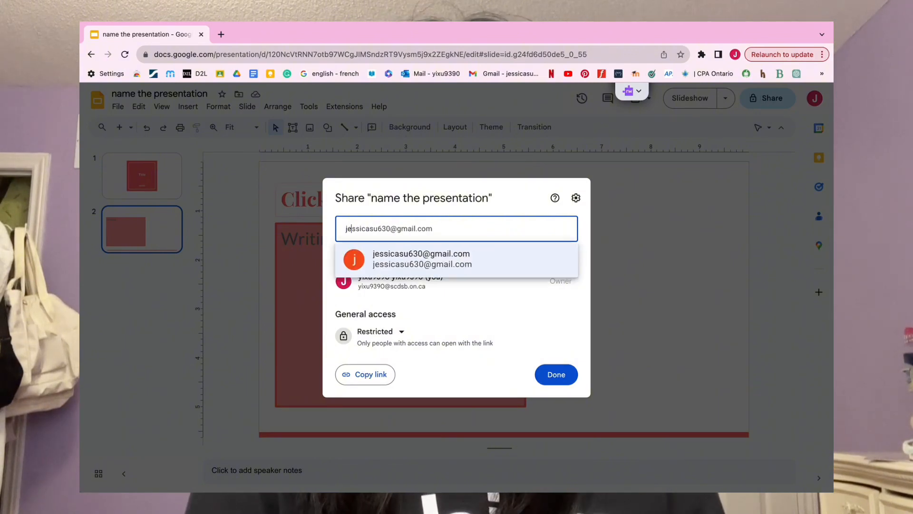
click(455, 257)
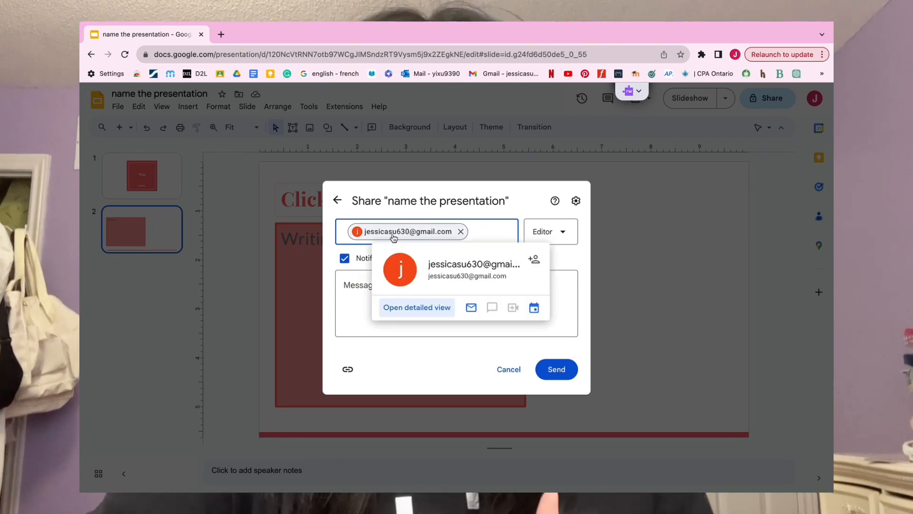
click(565, 237)
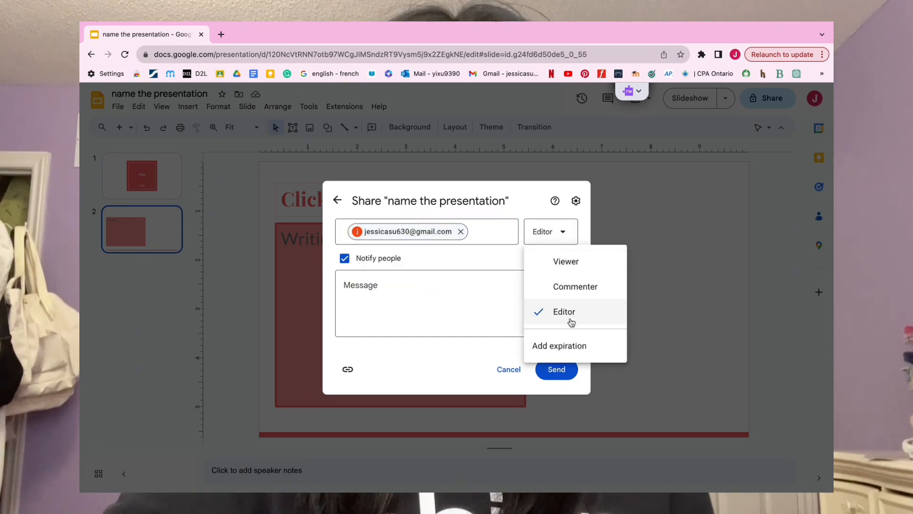